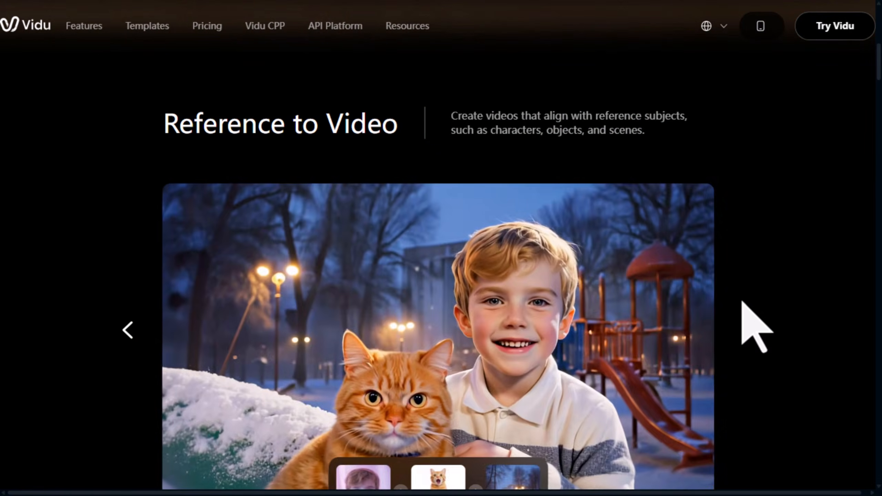
Browse the Vidu landing page's feature showcases and example carousels.
scroll(741, 306, "down", 10)
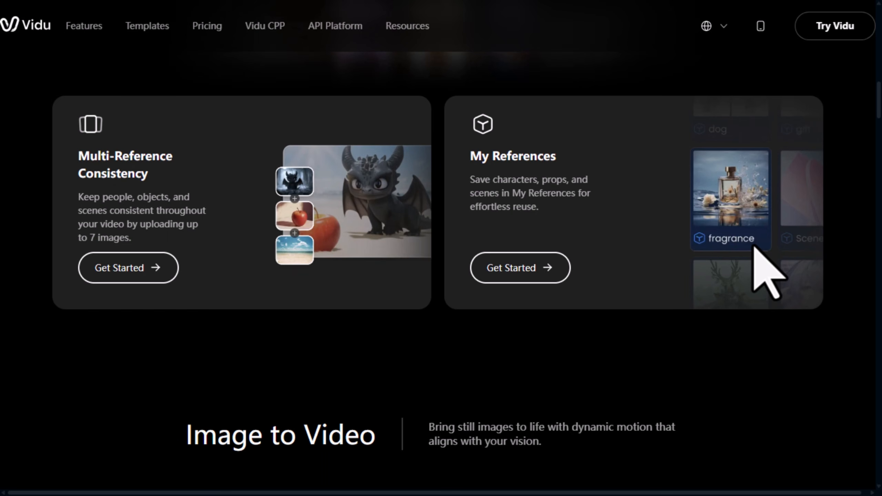
scroll(753, 247, "down", 10)
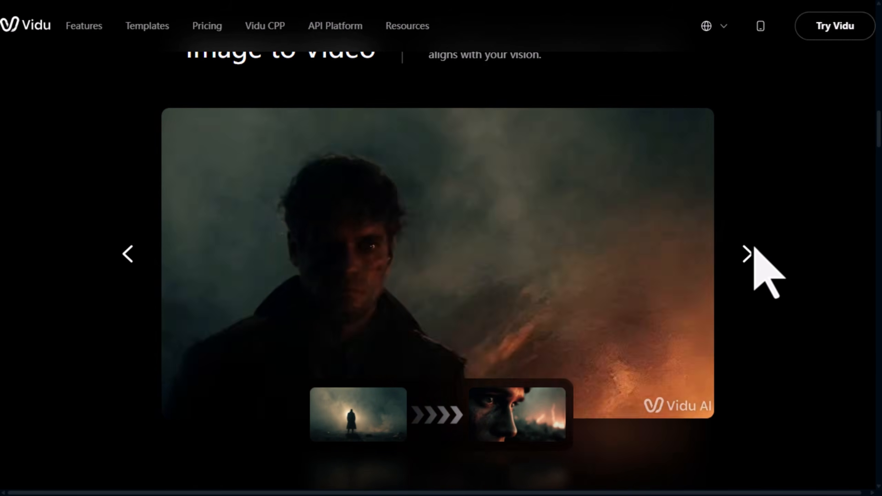
left_click(750, 252)
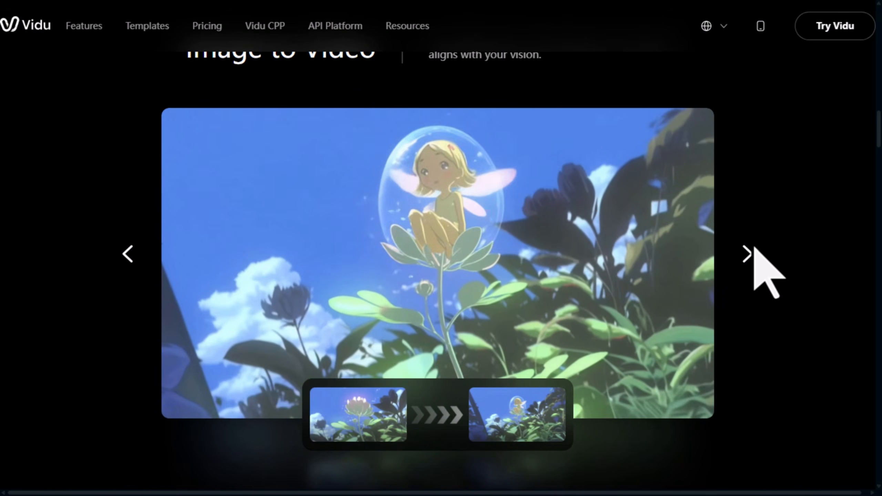
left_click(750, 253)
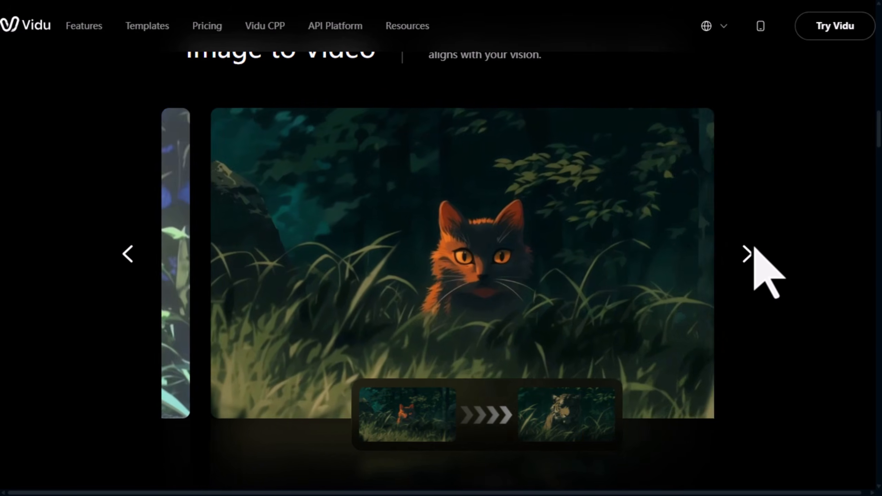
scroll(752, 248, "down", 5)
scroll(751, 248, "down", 5)
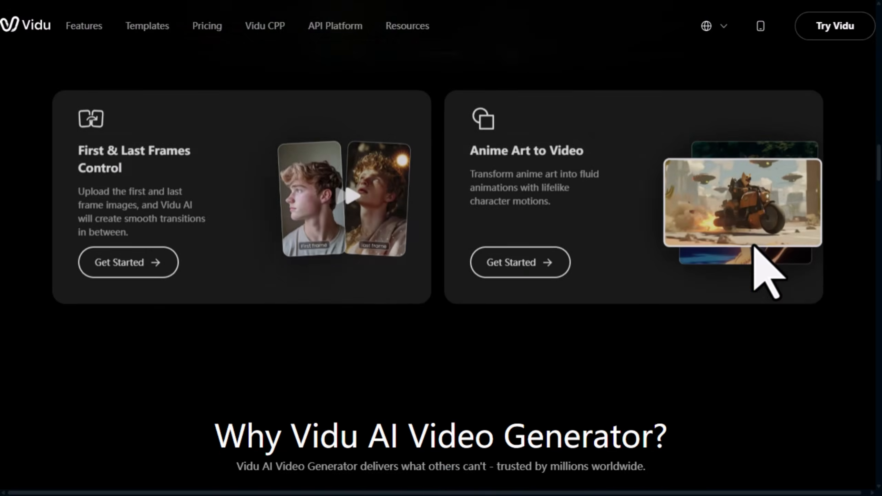
scroll(753, 246, "up", 2)
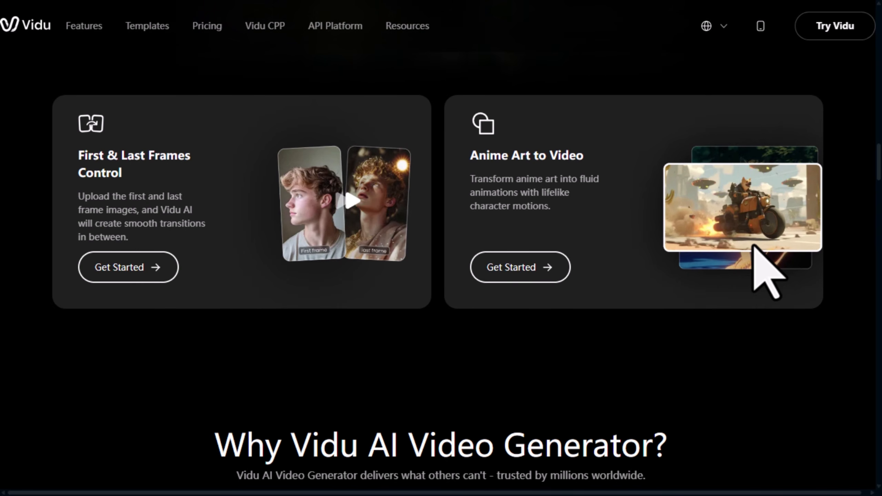
scroll(754, 247, "down", 10)
scroll(754, 247, "up", 3)
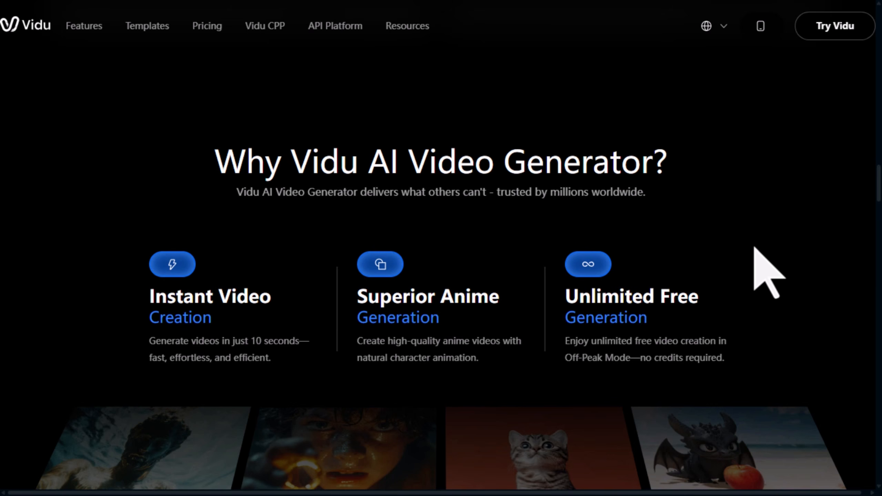
scroll(754, 247, "down", 10)
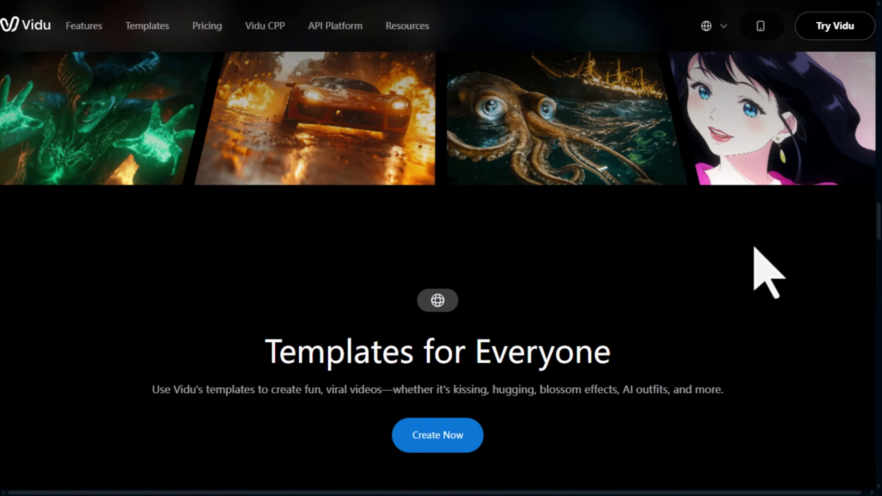
scroll(754, 247, "down", 3)
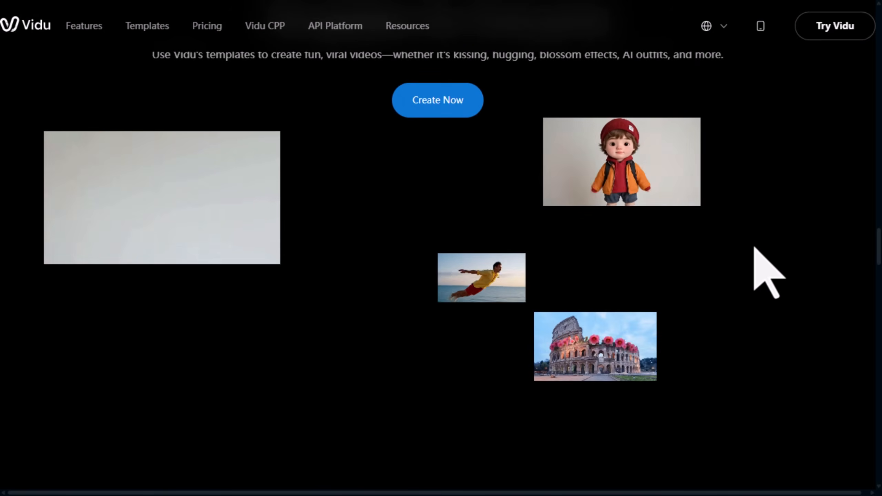
scroll(754, 247, "down", 8)
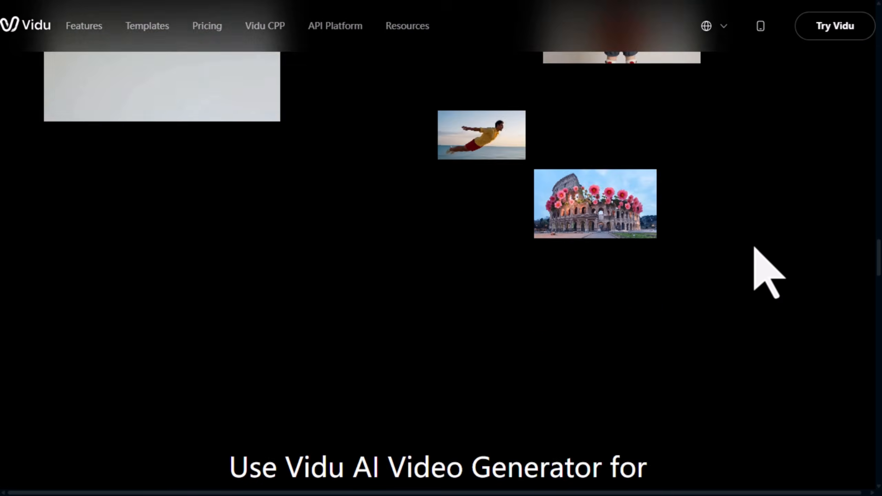
scroll(754, 247, "up", 1)
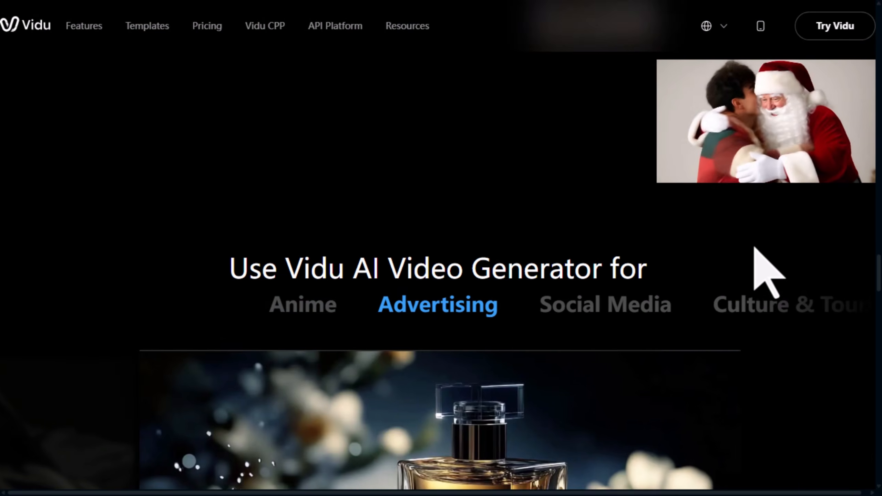
scroll(754, 257, "down", 4)
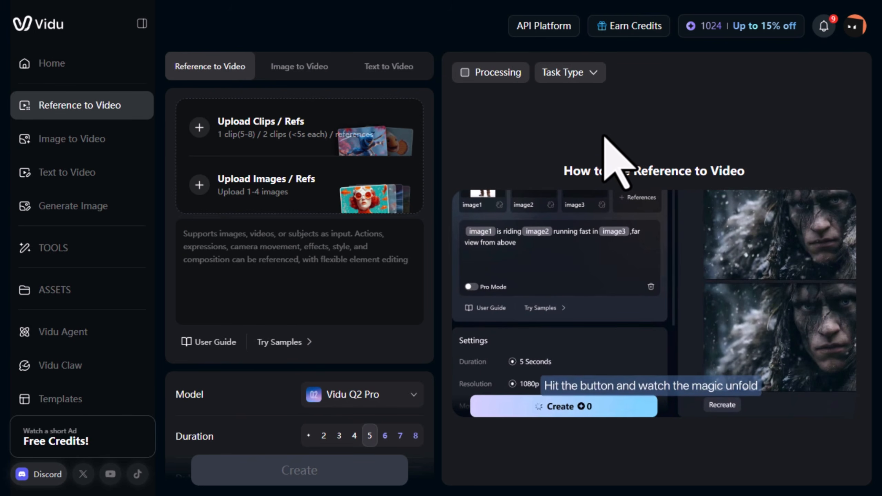
Review the Reference to Video settings, opening the model, dubbing mode and aspect ratio options.
scroll(374, 315, "down", 5)
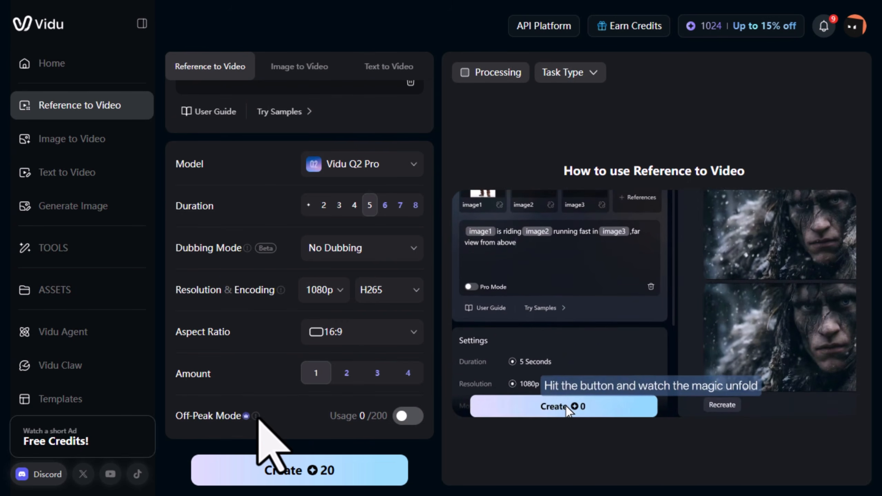
mouse_move(256, 416)
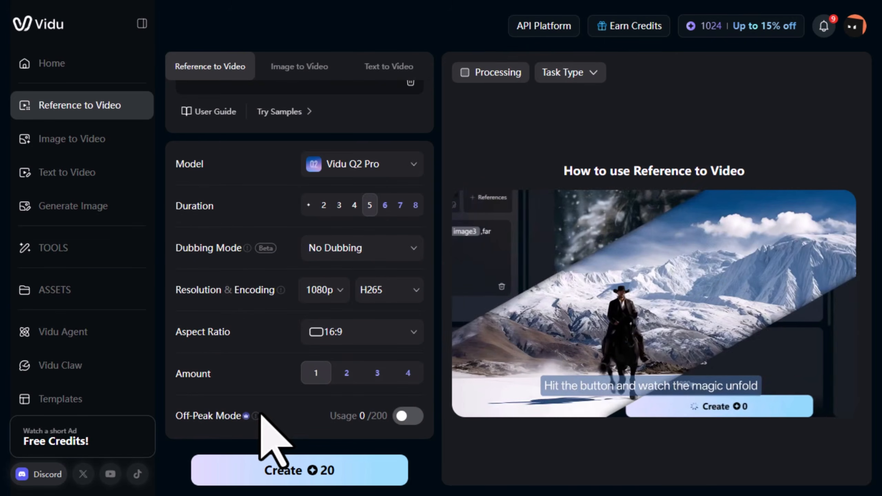
left_click(379, 164)
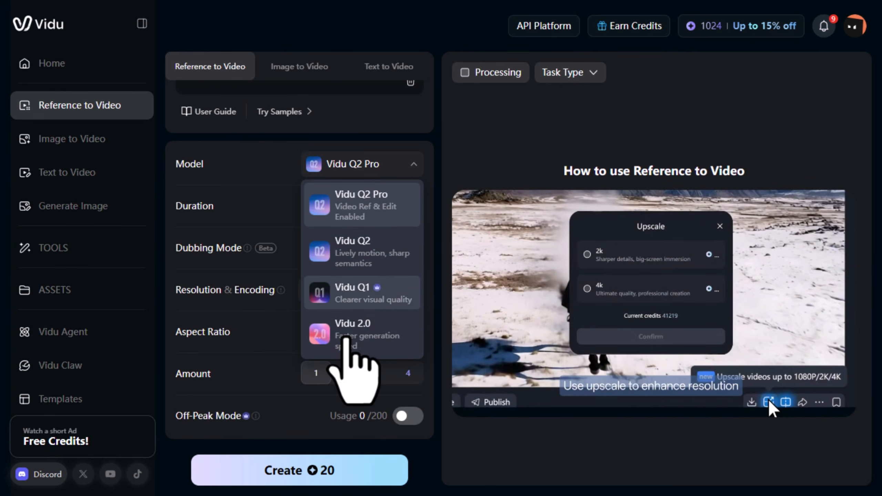
left_click(274, 237)
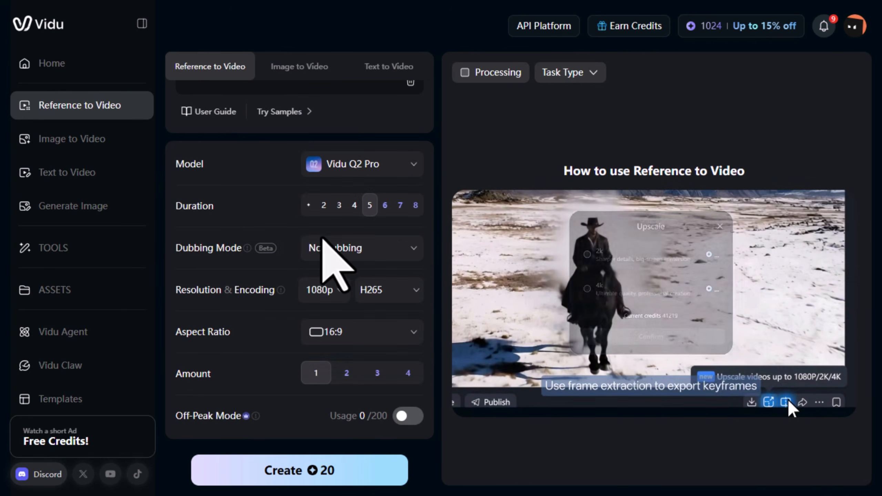
left_click(386, 250)
mouse_move(355, 343)
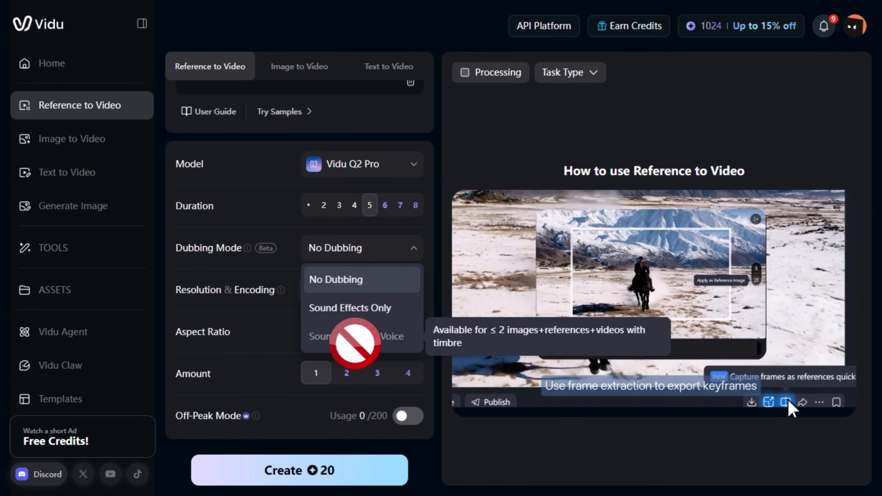
left_click(243, 356)
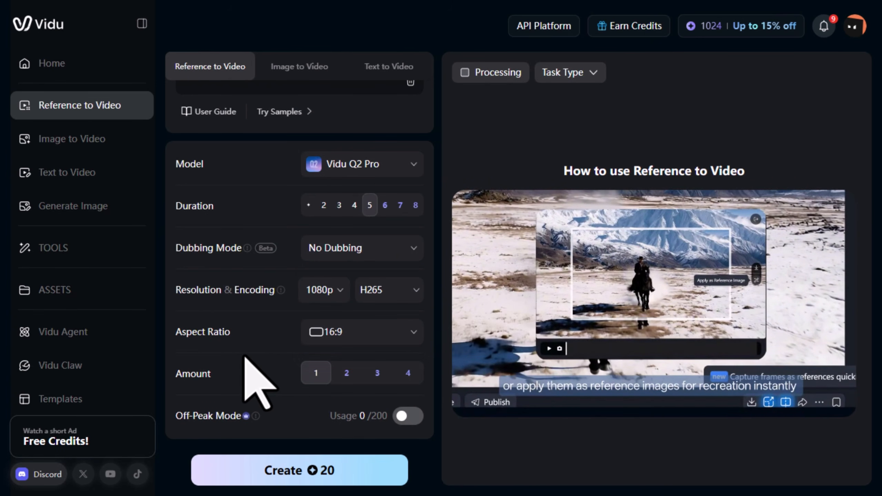
left_click(332, 333)
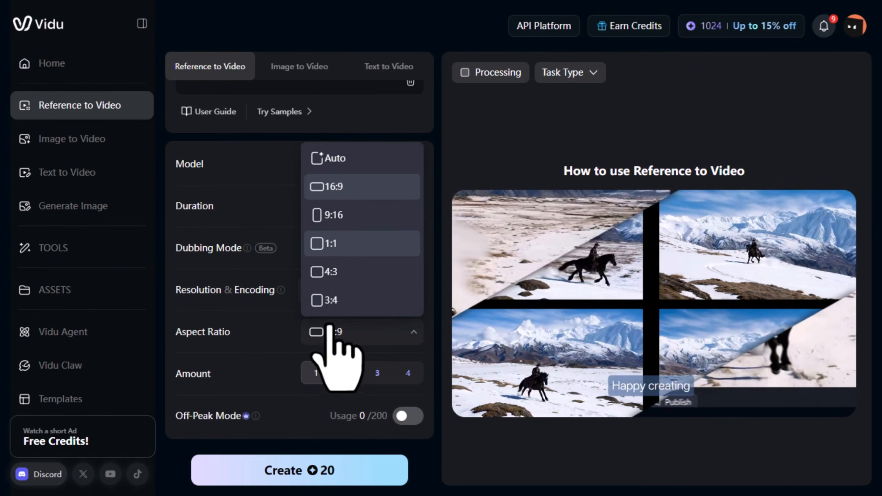
left_click(262, 174)
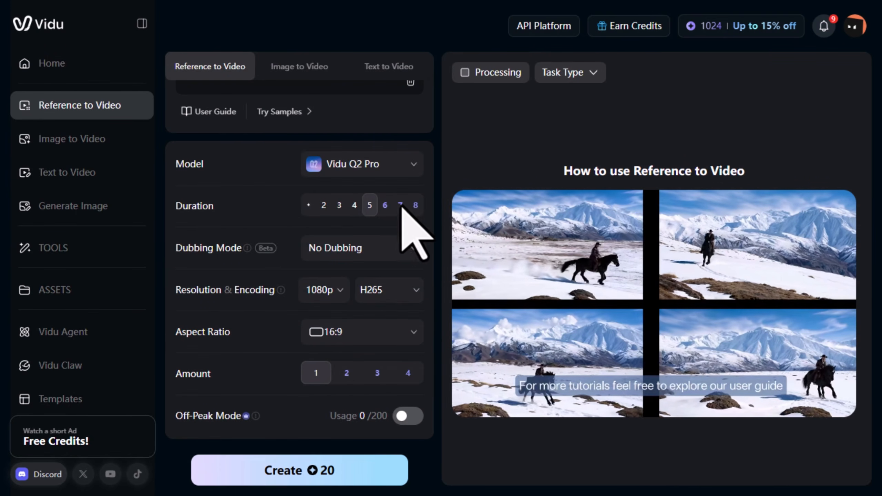
Generate a Reference to Video clip from the three uploaded reference images and the neon-street prompt.
left_click(415, 205)
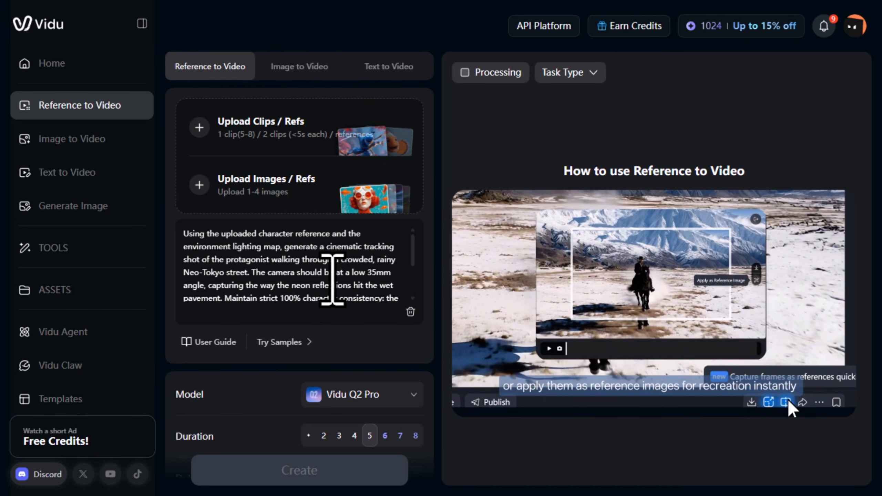
scroll(332, 280, "down", 3)
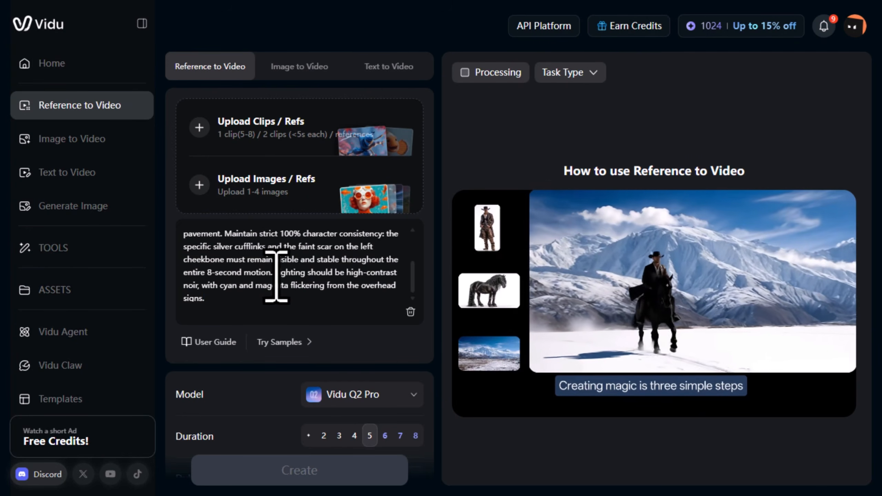
left_click_drag(276, 272, 289, 305)
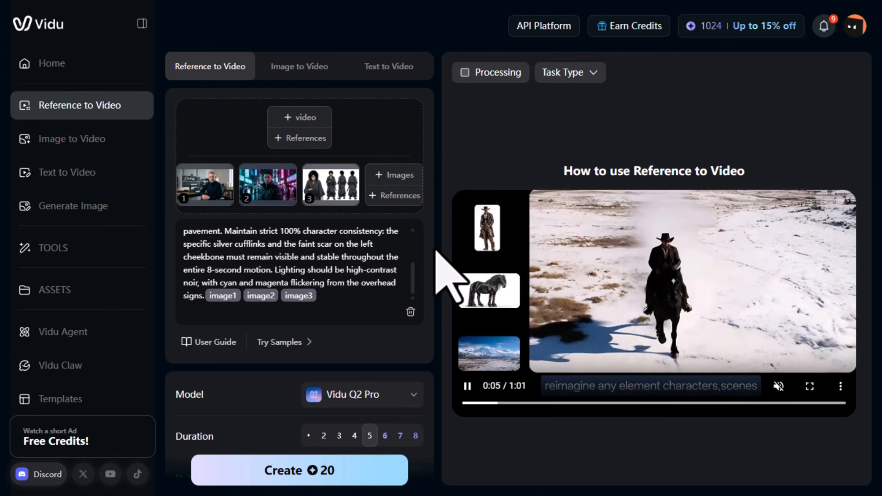
scroll(346, 365, "down", 5)
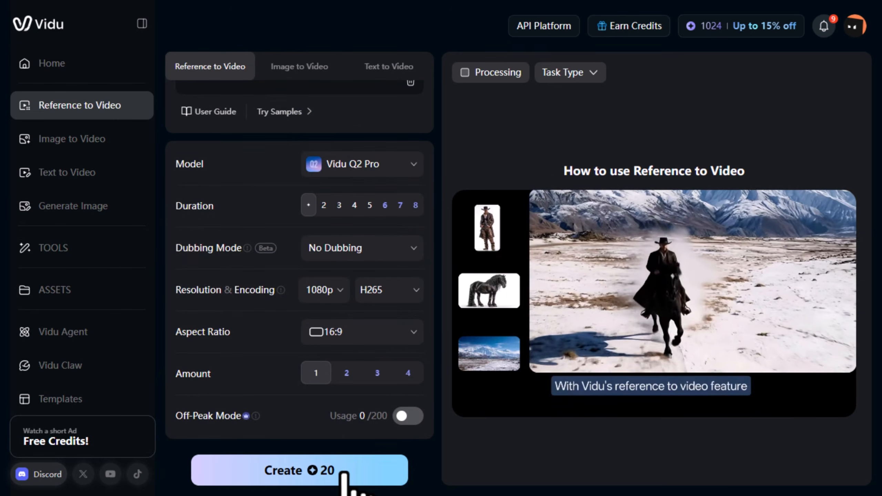
left_click(344, 473)
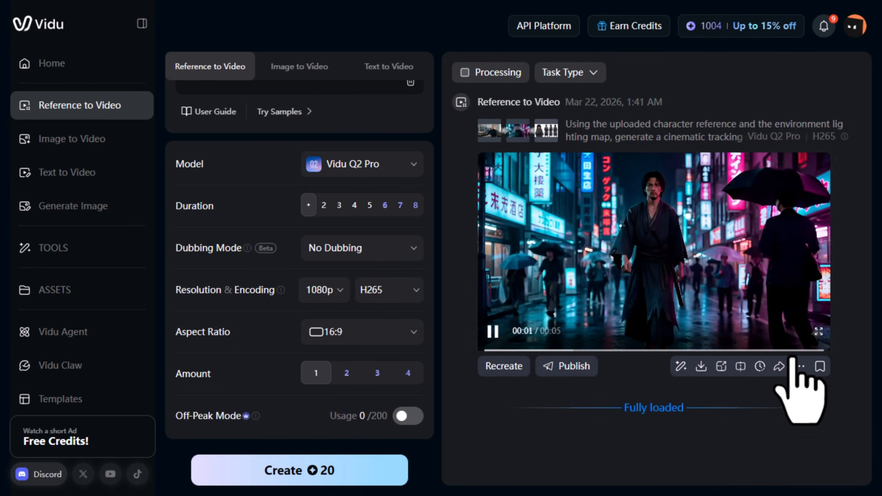
Open the generated clip in Image to Video as frame 1 and check the model options, keeping Vidu Q3.
left_click(819, 331)
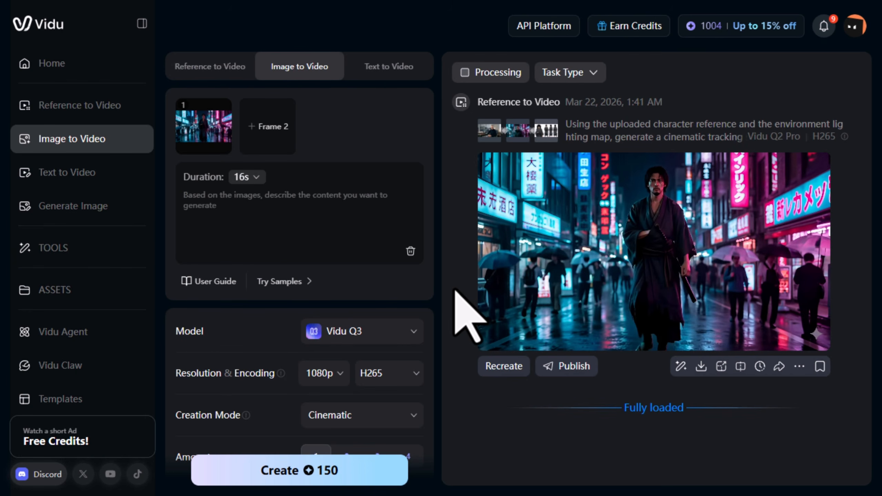
mouse_move(702, 289)
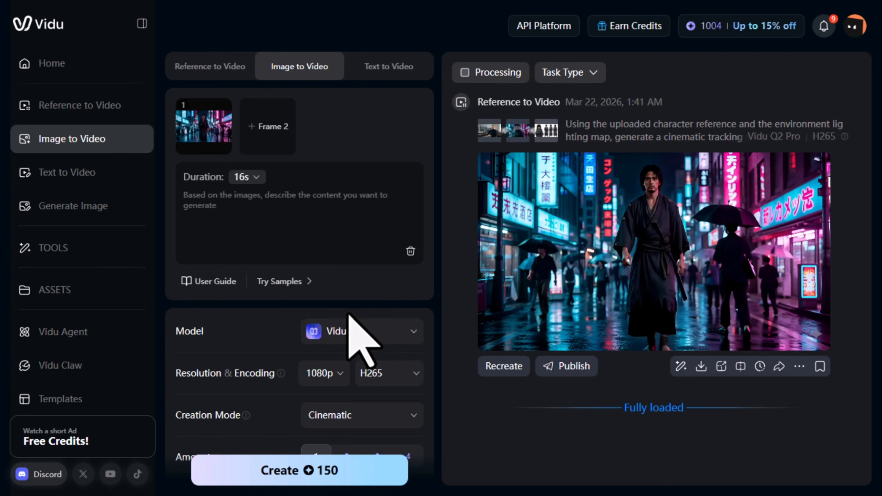
scroll(348, 314, "down", 1)
left_click(346, 294)
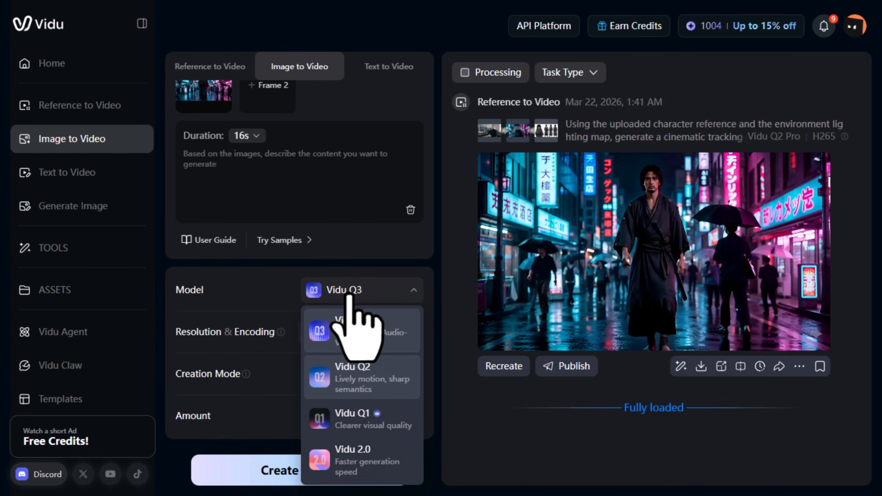
left_click(368, 295)
scroll(364, 306, "up", 1)
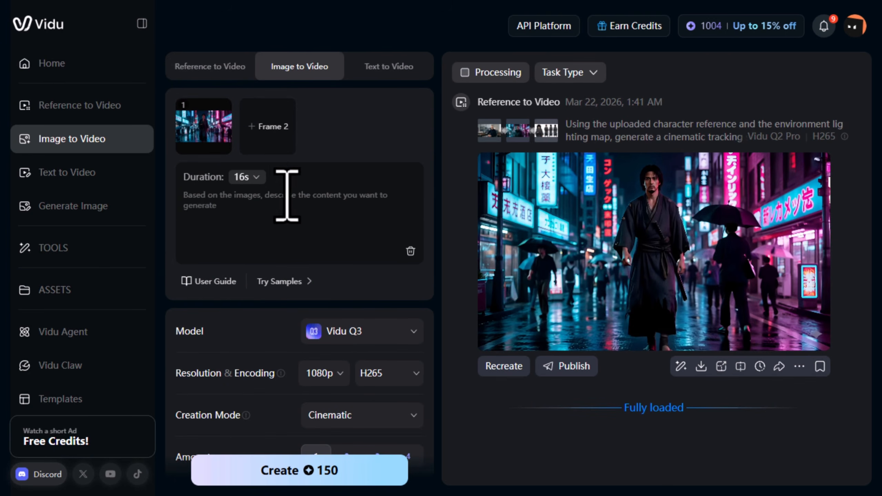
Review the 16s duration options and read through the start and end frame prompt.
left_click(248, 177)
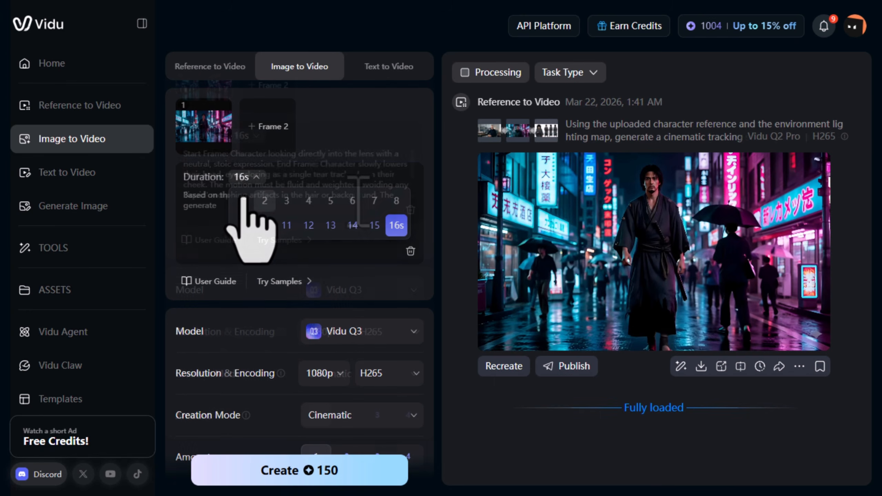
scroll(358, 201, "down", 1)
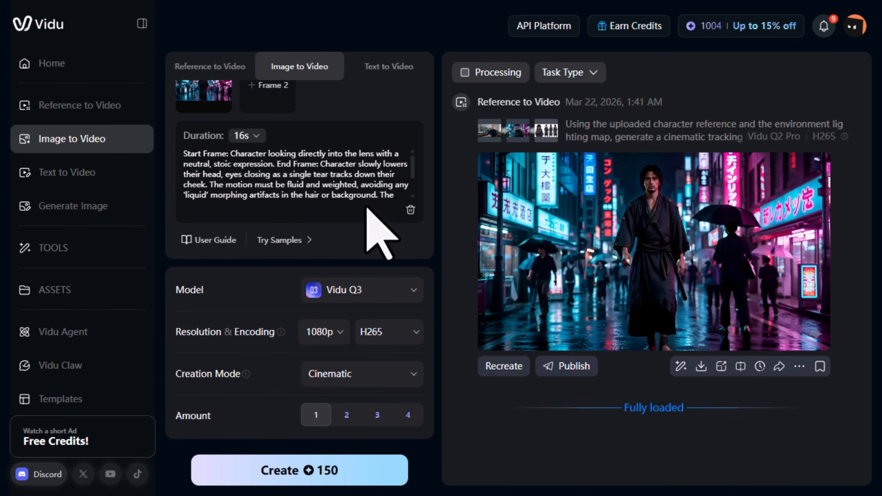
scroll(419, 257, "up", 1)
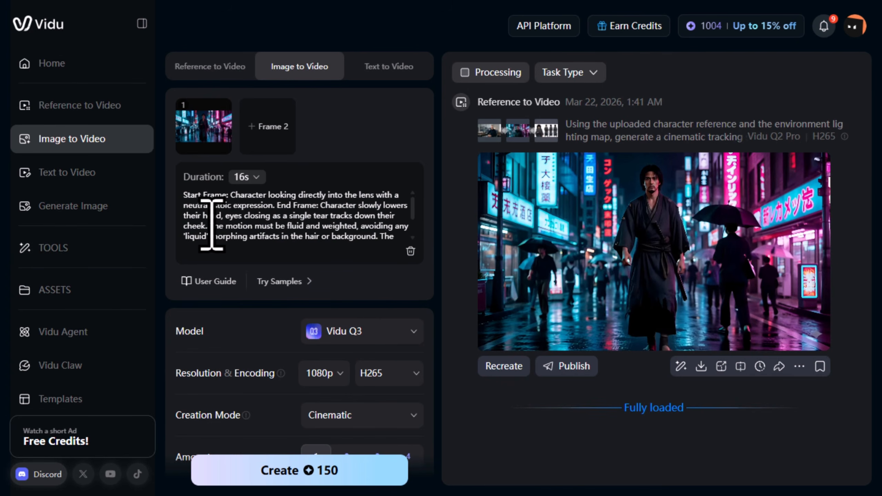
scroll(212, 224, "down", 1)
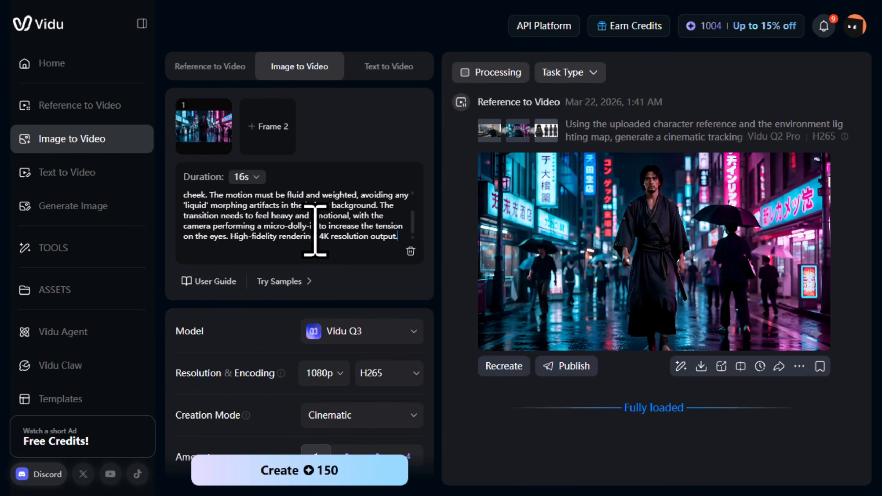
scroll(314, 229, "down", 1)
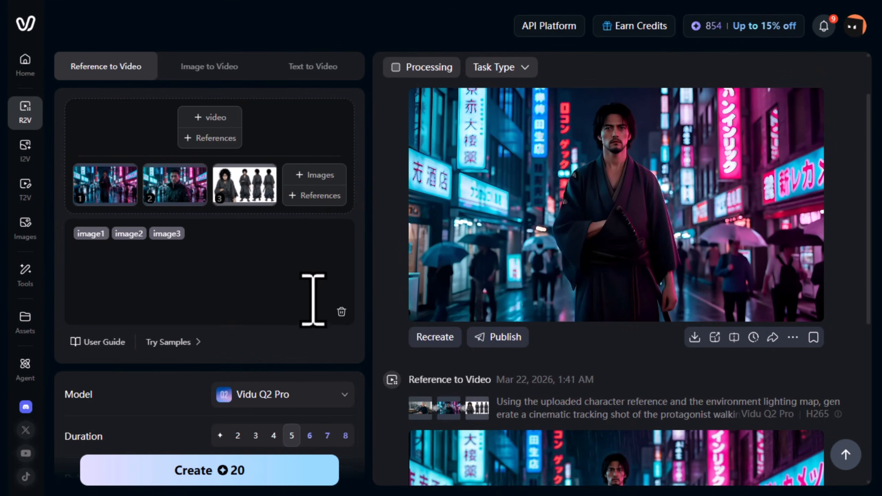
Paste the high-speed spin-kick action prompt after the image1, image2, image3 tags in the Reference to Video prompt.
left_click(256, 283)
key("ctrl+v")
scroll(256, 283, "up", 2)
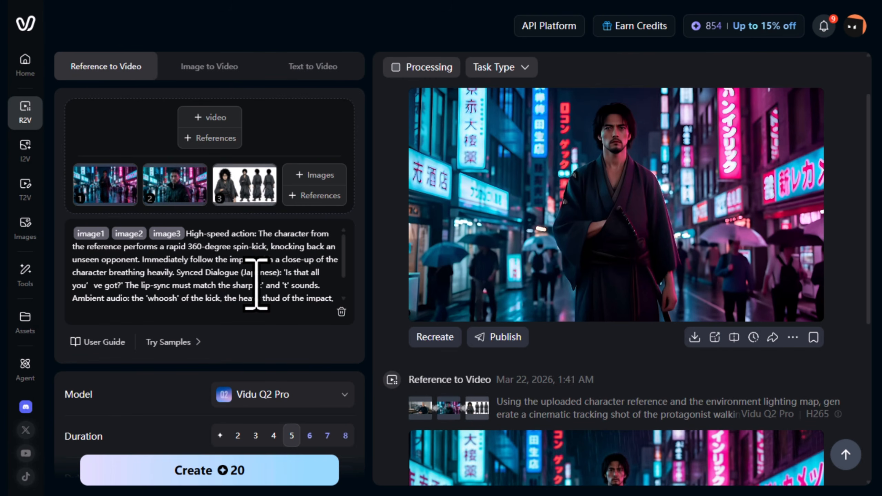
Keep the Vidu Q2 Pro model and 16:9 aspect ratio, and create the spin-kick Reference to Video clip.
scroll(256, 283, "down", 1)
scroll(256, 283, "down", 1)
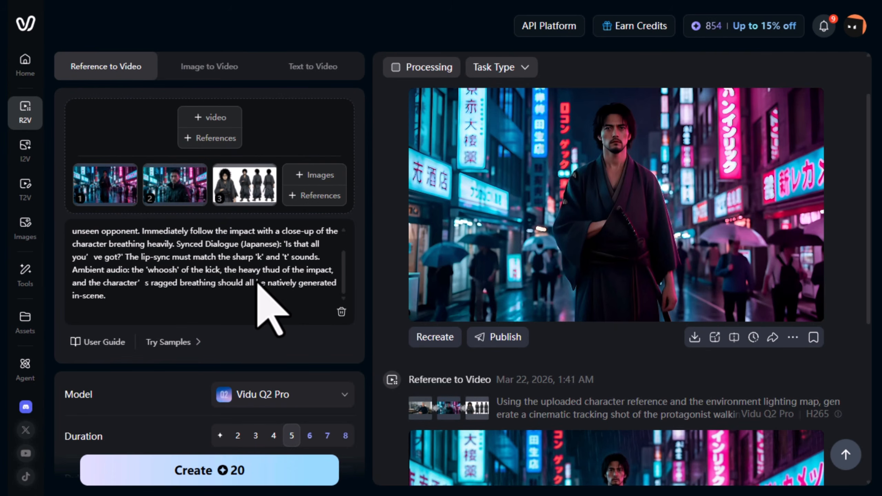
left_click(339, 396)
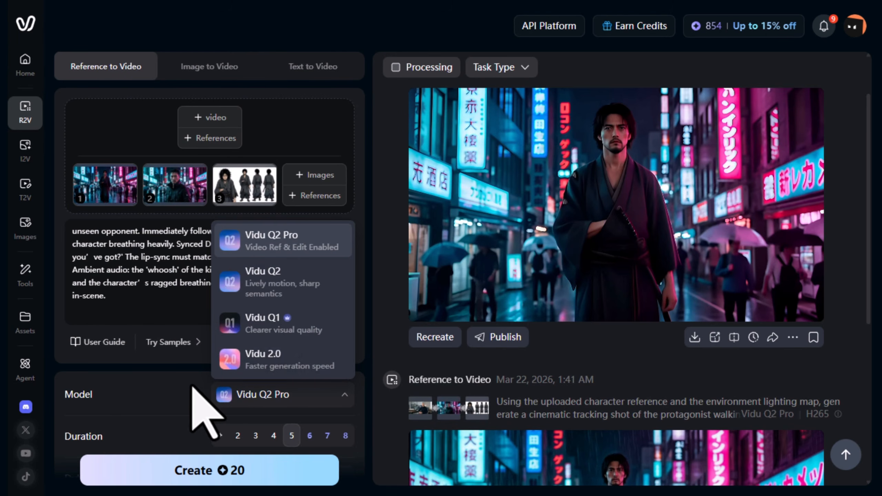
left_click(220, 394)
scroll(218, 427, "down", 5)
scroll(214, 410, "down", 1)
left_click(255, 326)
left_click(256, 328)
left_click(239, 369)
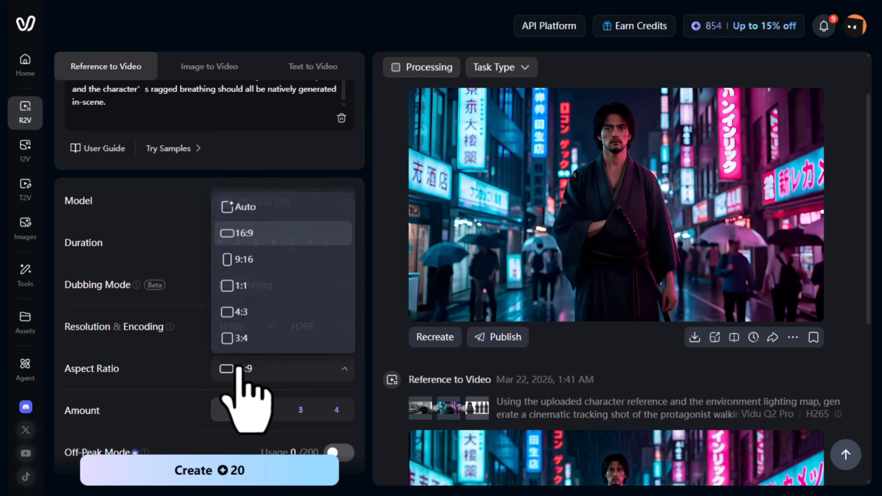
left_click(240, 364)
scroll(246, 413, "down", 1)
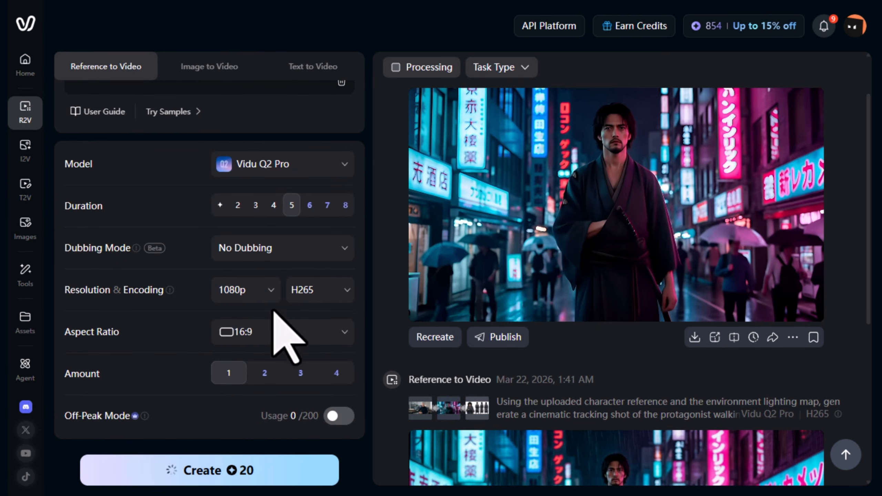
Examine the Dubbing Mode options for adding sound effects to the clip.
left_click(280, 252)
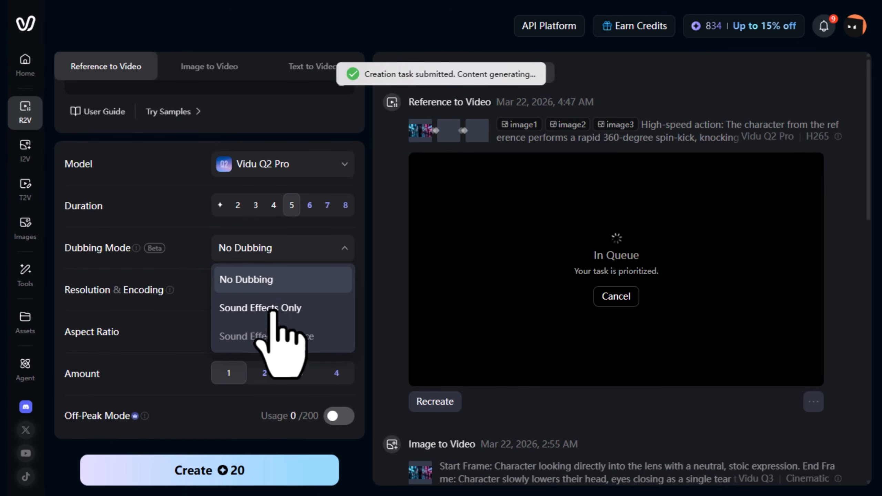
mouse_move(272, 323)
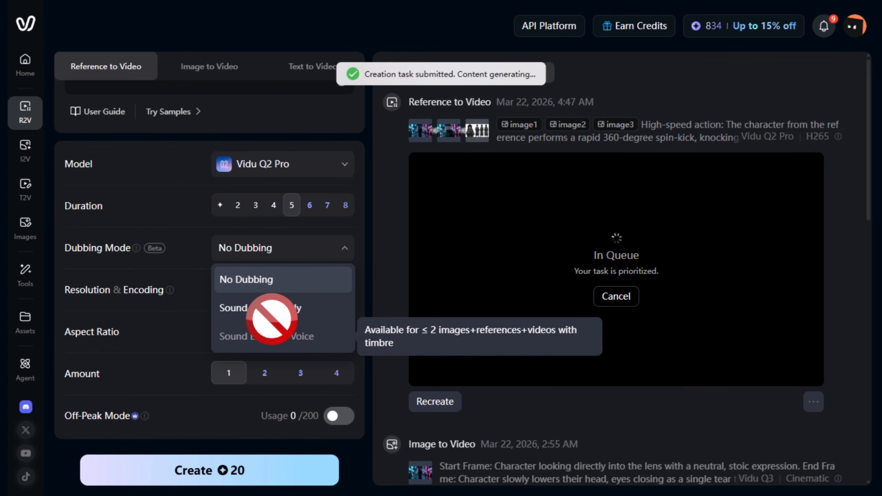
left_click(184, 351)
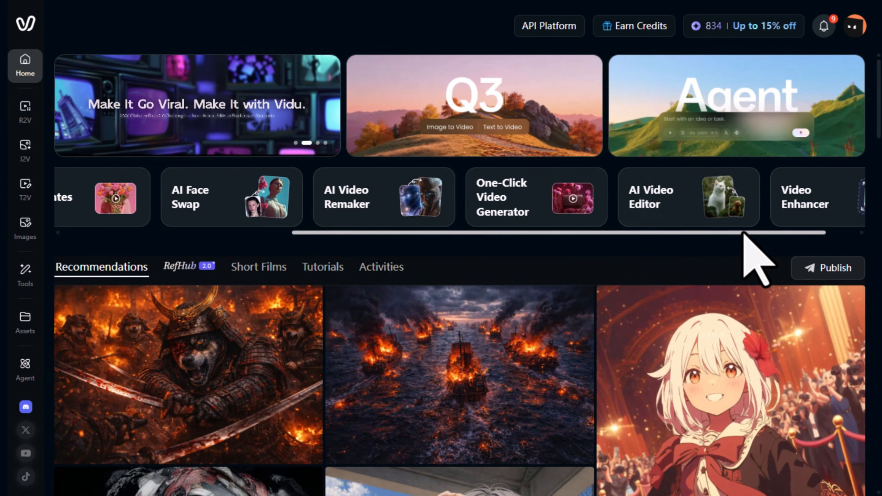
Browse the Home page feature carousel and the Recommendations feed of community videos.
left_click_drag(744, 233, 835, 240)
left_click_drag(724, 233, 366, 231)
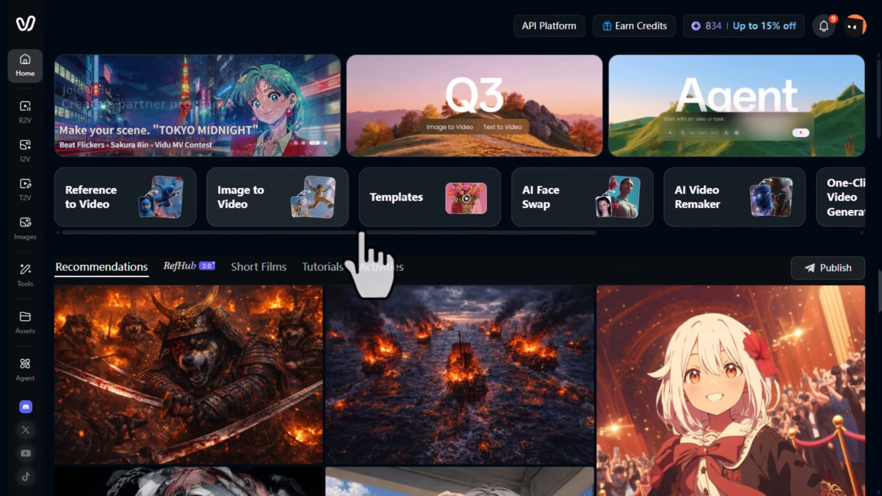
scroll(880, 290, "down", 10)
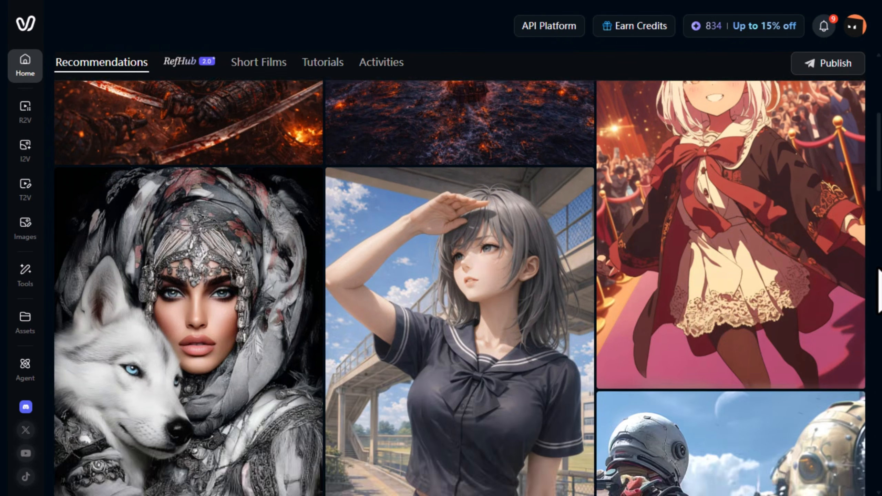
scroll(880, 290, "down", 12)
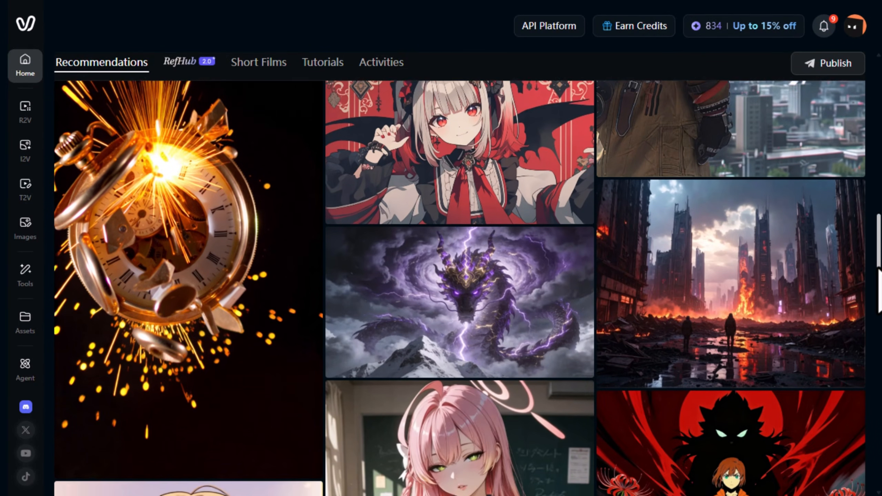
scroll(879, 290, "down", 9)
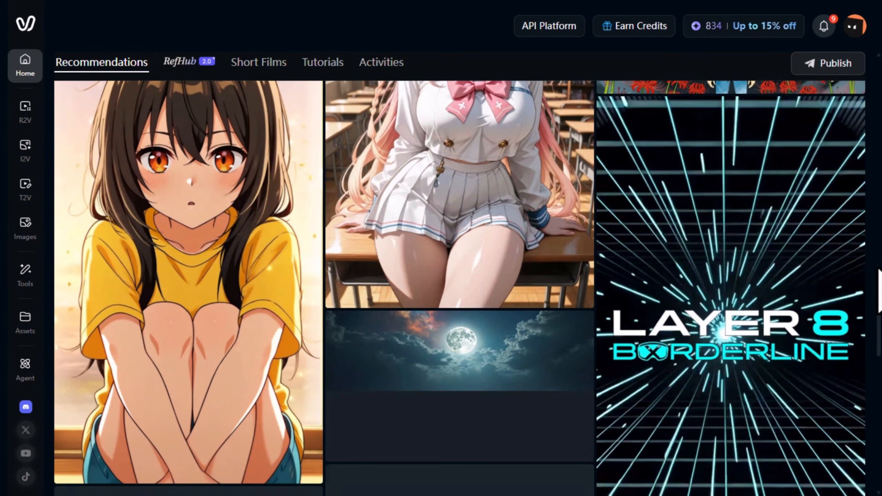
scroll(879, 290, "up", 10)
scroll(880, 290, "up", 1)
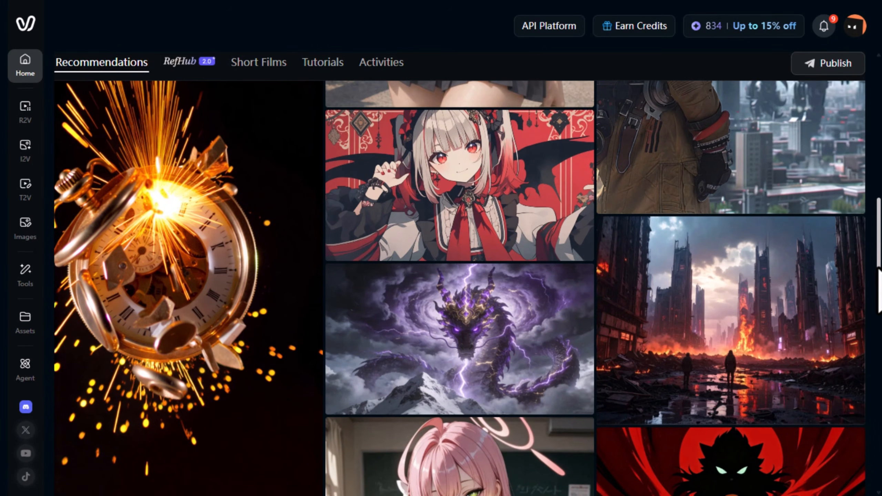
mouse_move(788, 299)
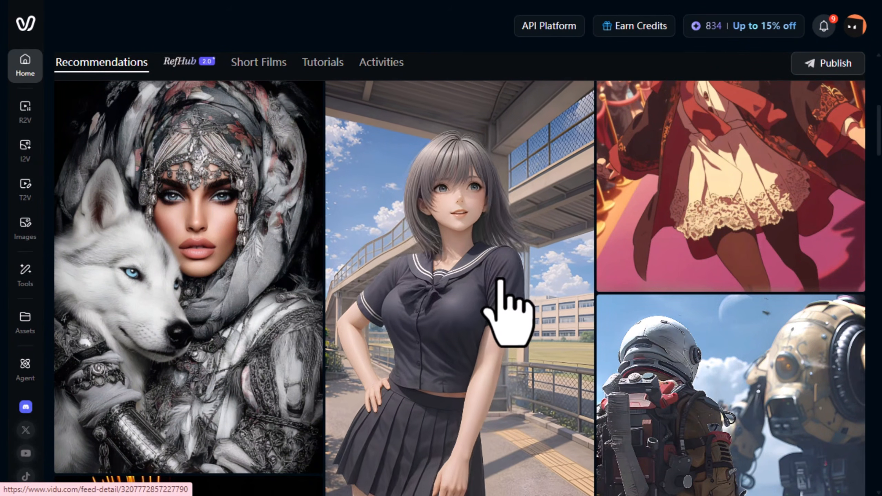
scroll(500, 280, "down", 3)
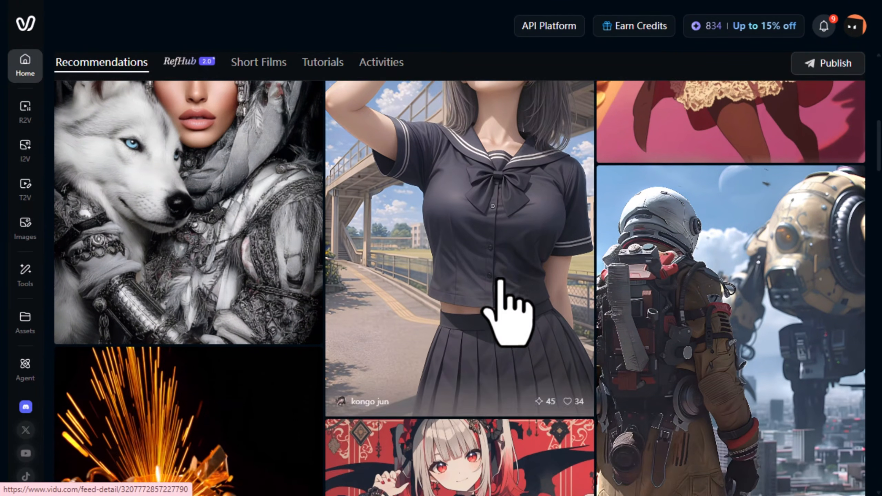
scroll(500, 281, "down", 2)
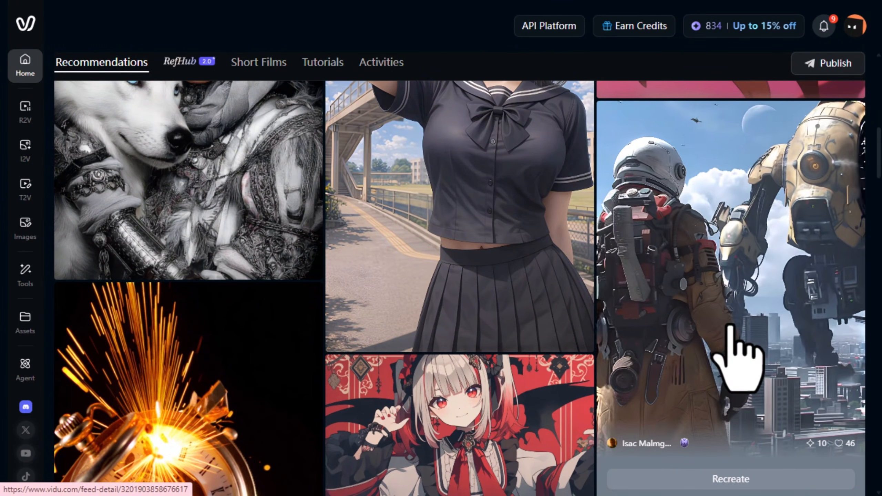